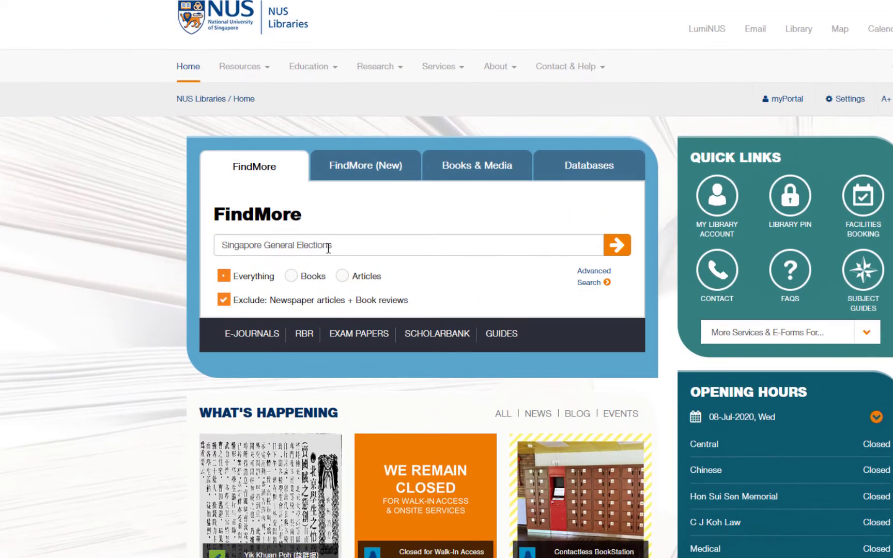
- Search NUS Libraries for 'Singapore General Elections' and save results, including 'The price of victory'
{"action": "left_click", "coordinate": [304, 238]}
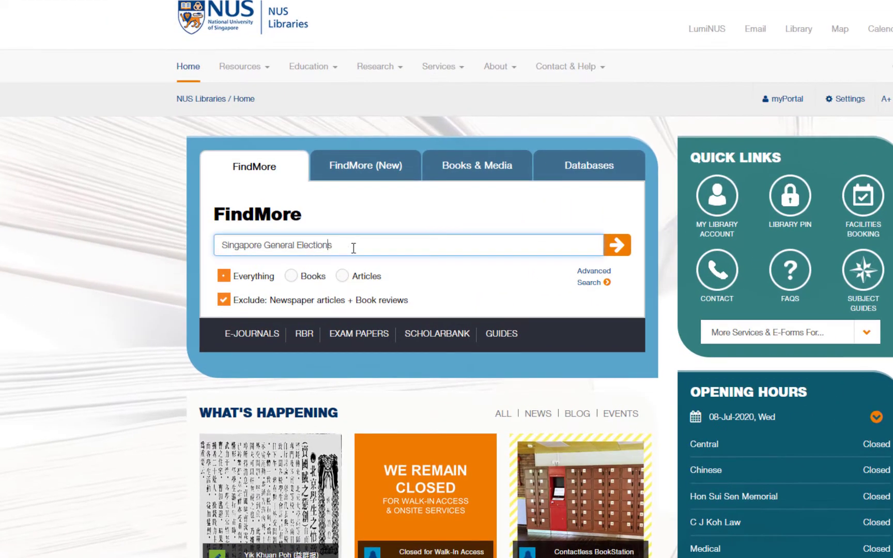
{"action": "left_click", "coordinate": [617, 245]}
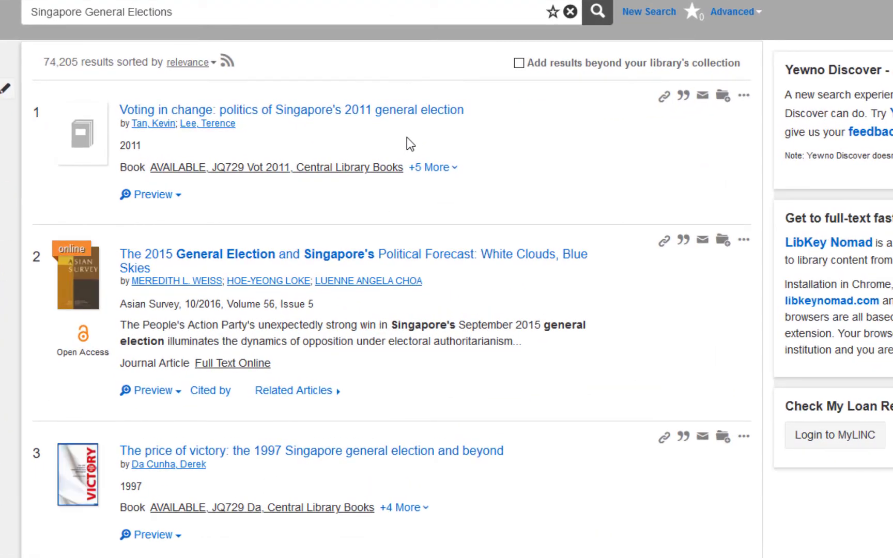
{"action": "left_click", "coordinate": [722, 99]}
{"action": "left_click", "coordinate": [722, 241]}
{"action": "left_click", "coordinate": [725, 454]}
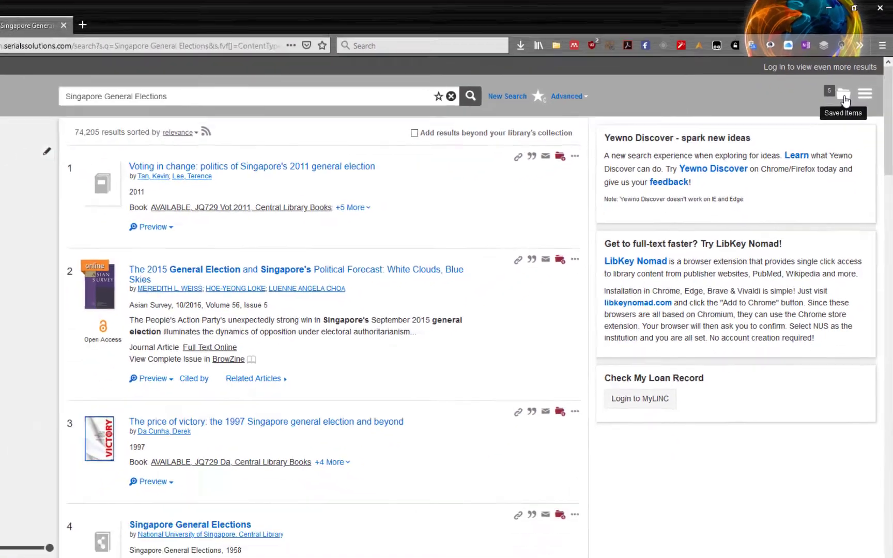
- Export the five saved items in EndNote format and save the RIS file to disk
{"action": "left_click", "coordinate": [833, 117]}
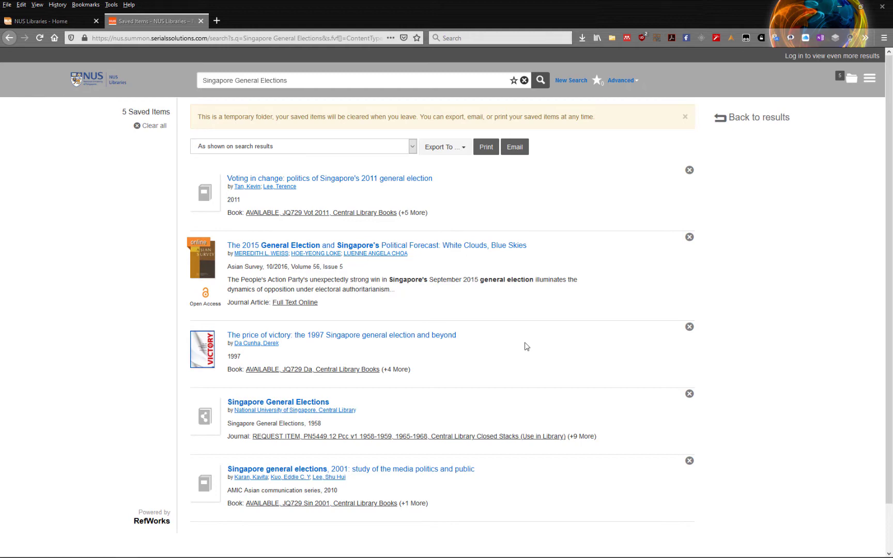
{"action": "left_click", "coordinate": [460, 150]}
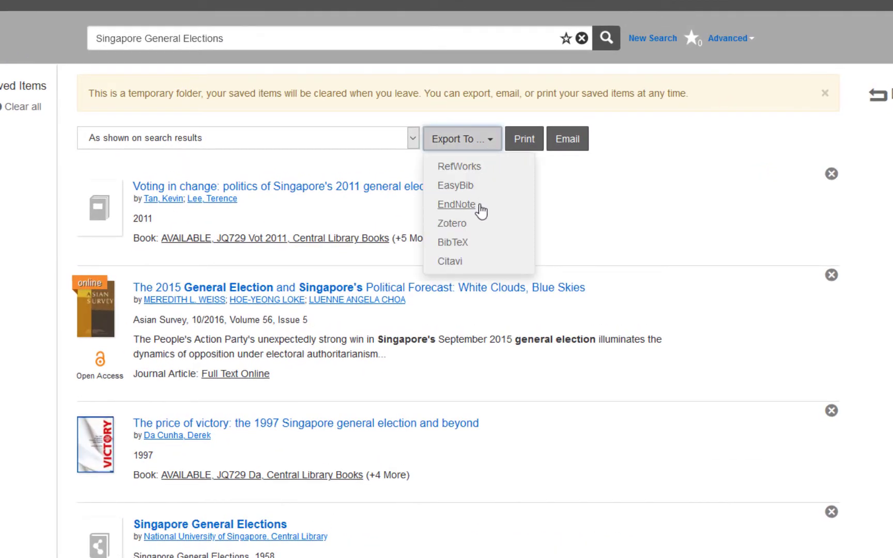
{"action": "left_click", "coordinate": [456, 205]}
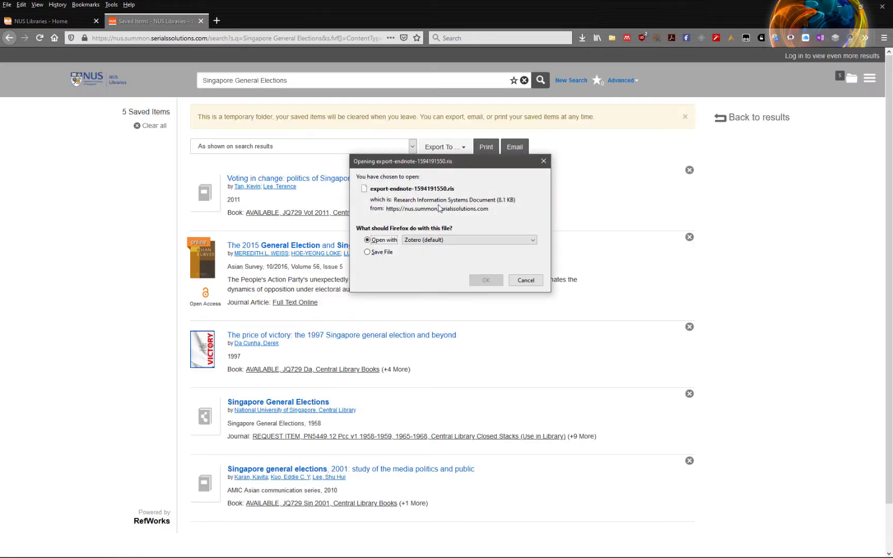
{"action": "left_click", "coordinate": [372, 252]}
{"action": "left_click", "coordinate": [485, 280]}
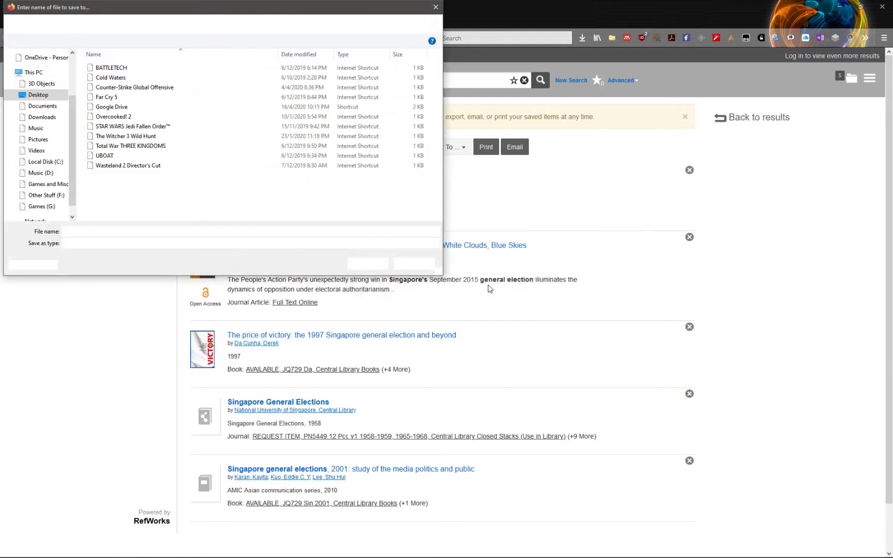
{"action": "left_click", "coordinate": [378, 264]}
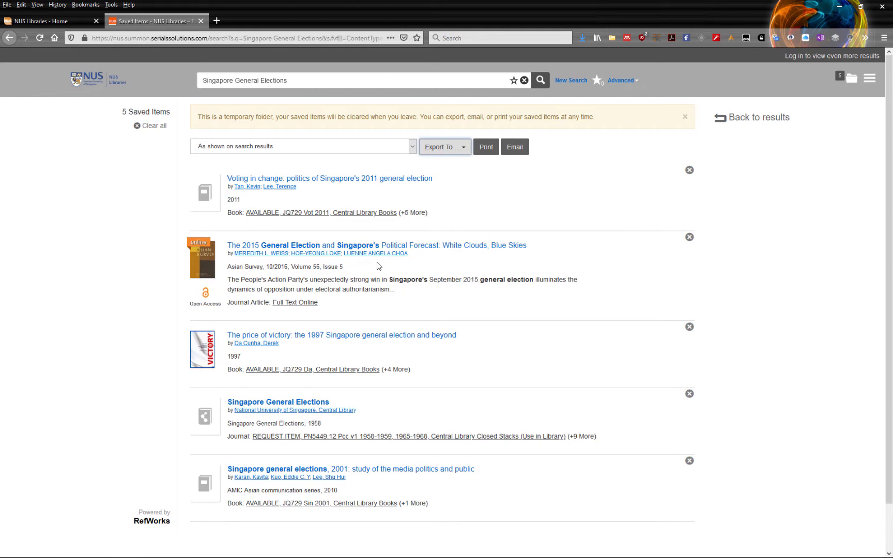
- Start an EndNote file import with the Reference Manager (RIS) filter and pick export-endnote-1594191550.ris
{"action": "left_click", "coordinate": [239, 549]}
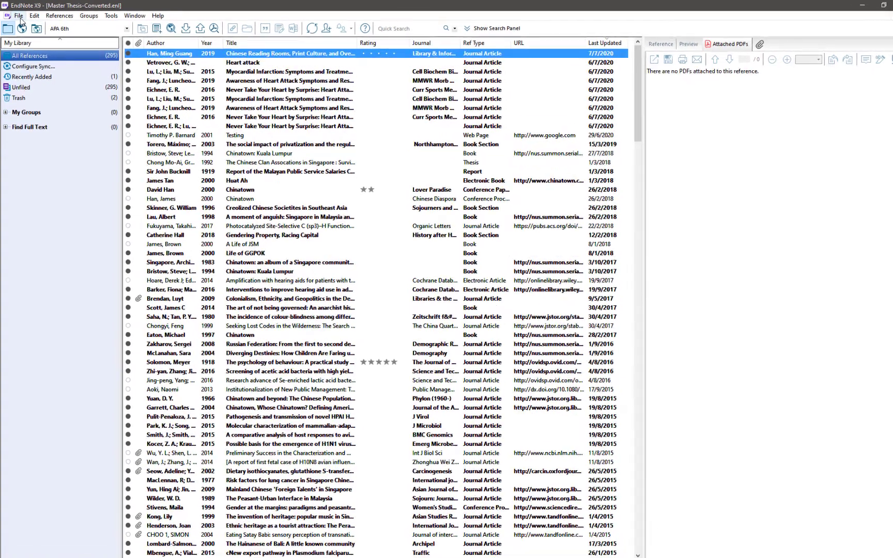
{"action": "left_click", "coordinate": [19, 15]}
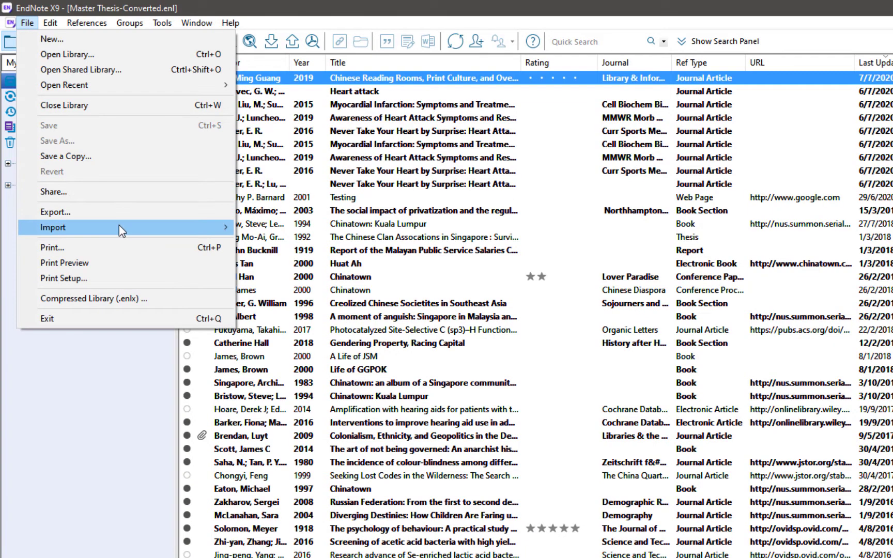
{"action": "mouse_move", "coordinate": [119, 225]}
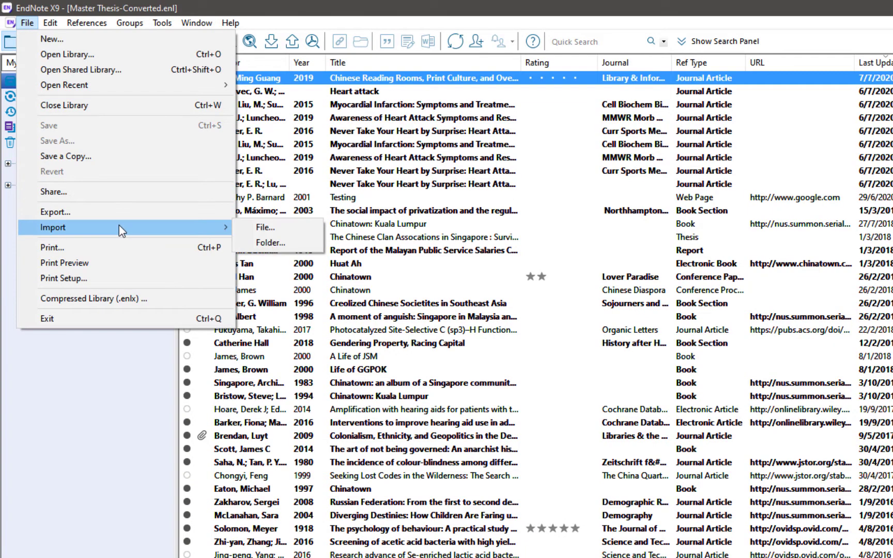
{"action": "left_click", "coordinate": [253, 228]}
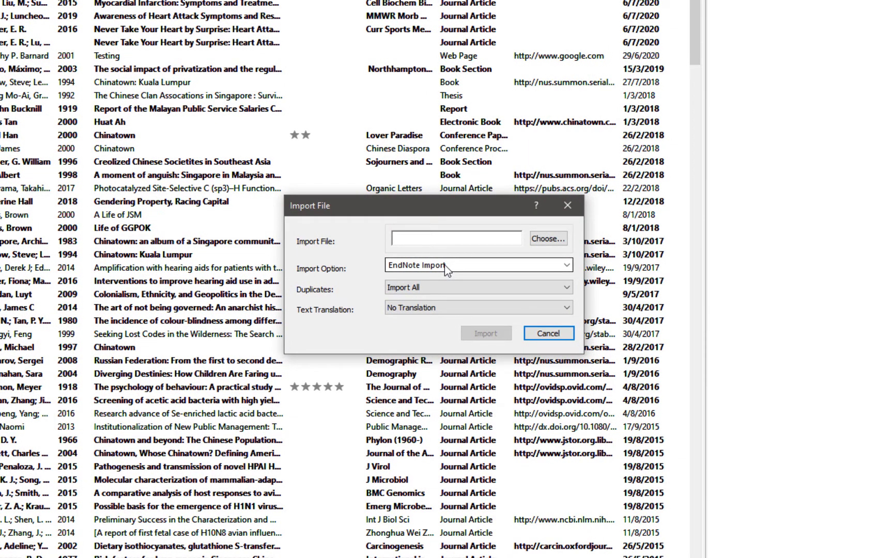
{"action": "left_click", "coordinate": [446, 268]}
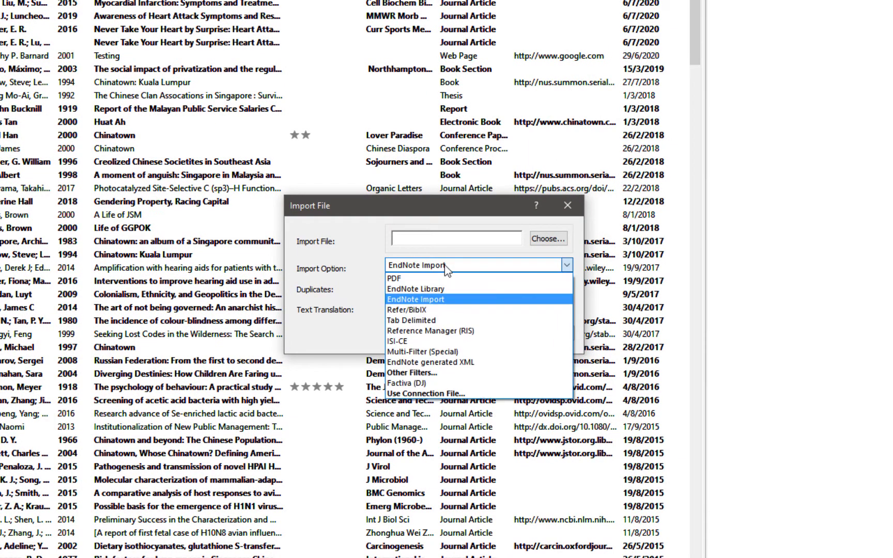
{"action": "left_click", "coordinate": [472, 331]}
{"action": "left_click", "coordinate": [548, 237]}
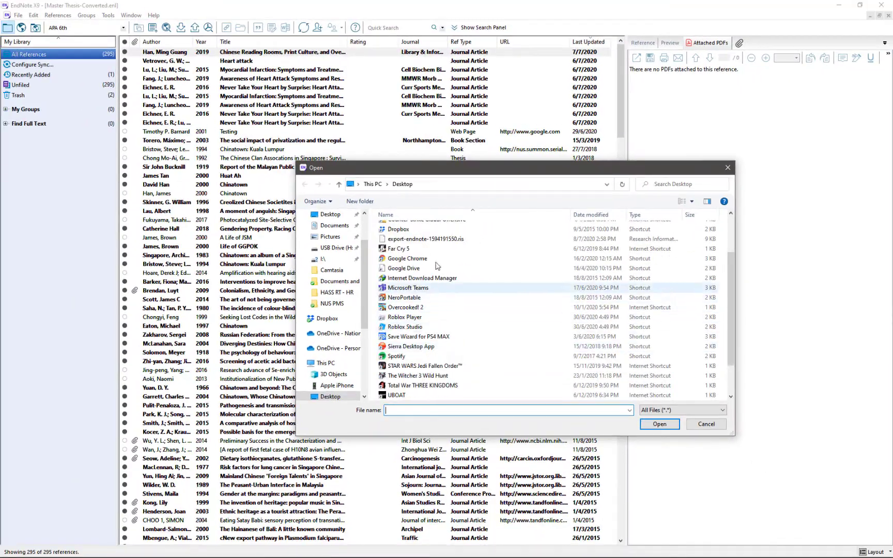
{"action": "double_click", "coordinate": [403, 303]}
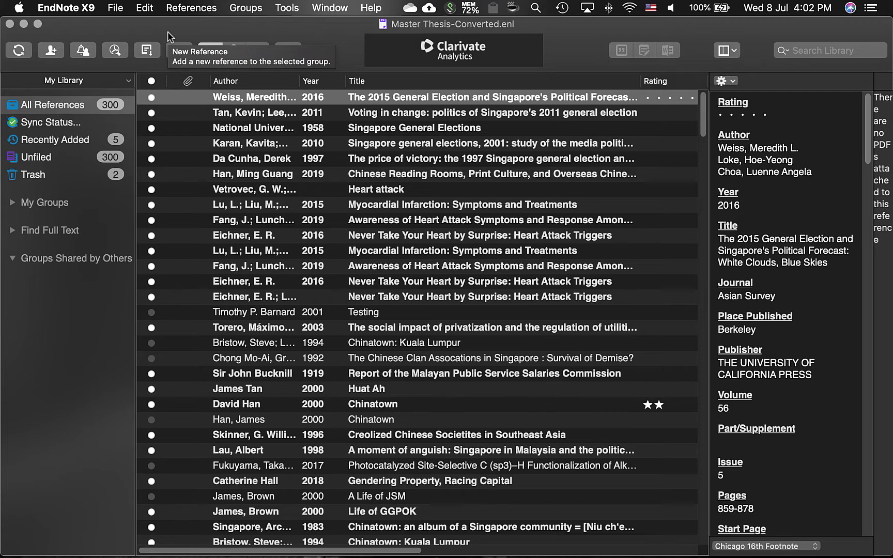
- Open the Mac File > Import file chooser and reveal its import filter and duplicate options
{"action": "left_click", "coordinate": [116, 9]}
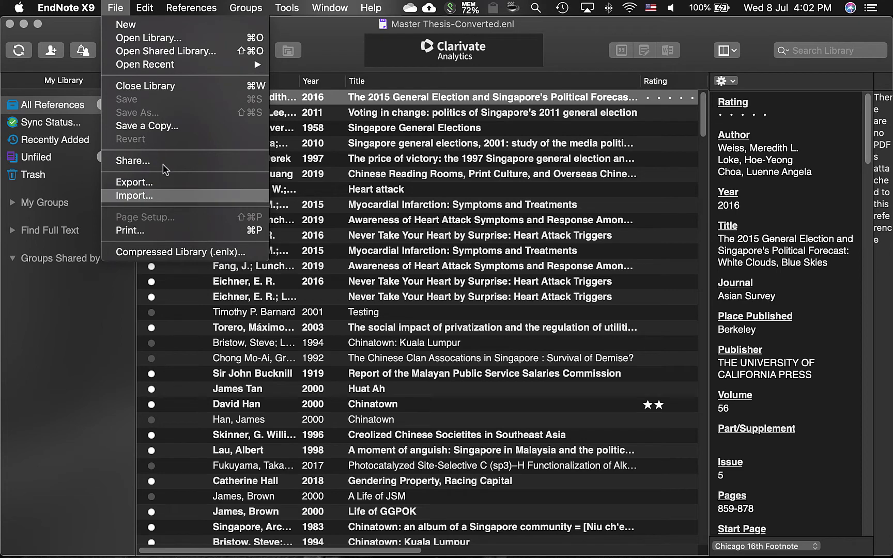
{"action": "left_click", "coordinate": [173, 198]}
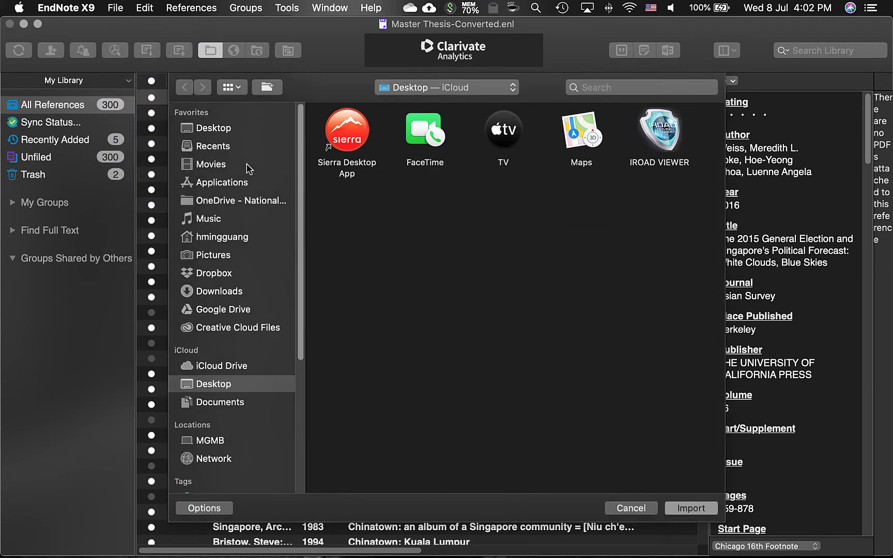
{"action": "left_click", "coordinate": [225, 510]}
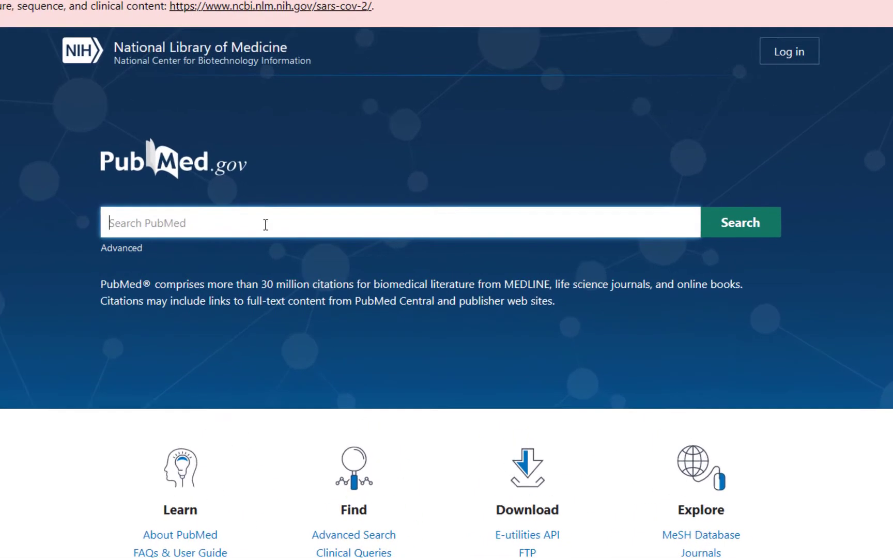
- Search PubMed for 'heart attack' and select the first three articles
{"action": "type", "text": "heart attack"}
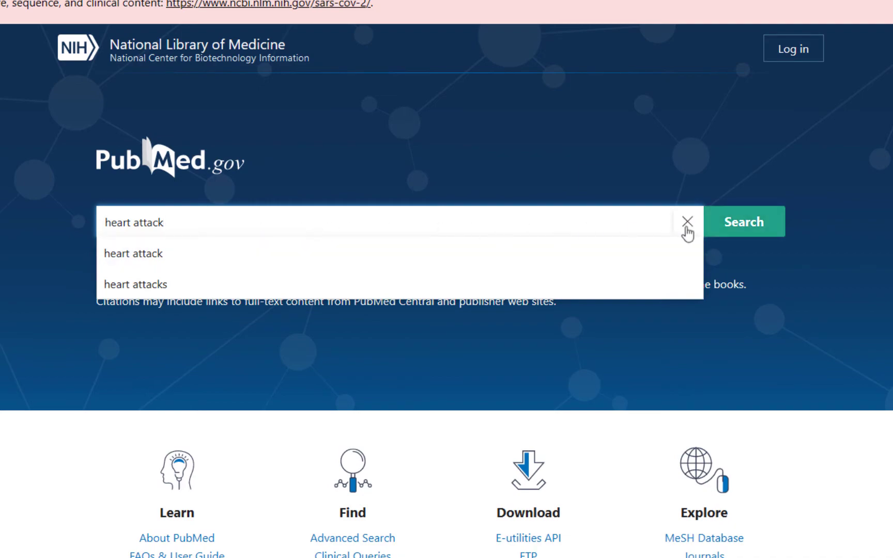
{"action": "left_click", "coordinate": [740, 234]}
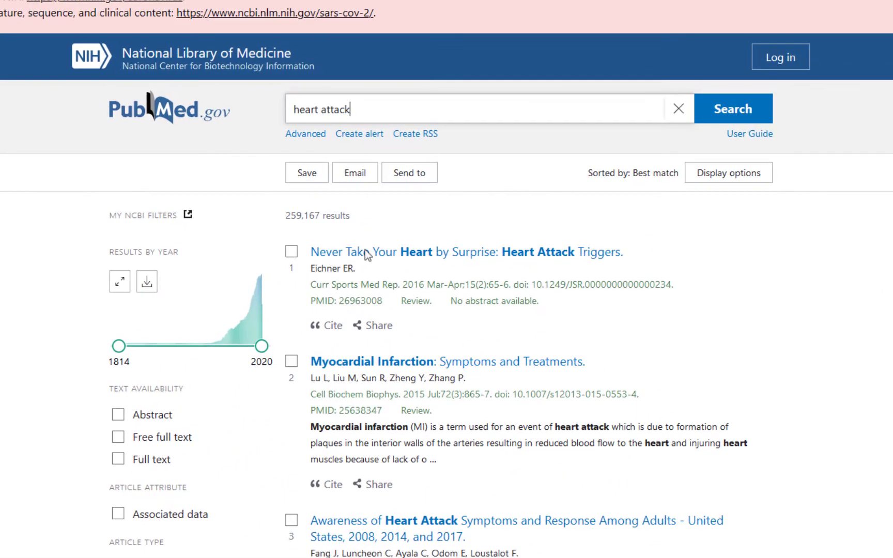
{"action": "left_click", "coordinate": [341, 260]}
{"action": "left_click", "coordinate": [291, 362]}
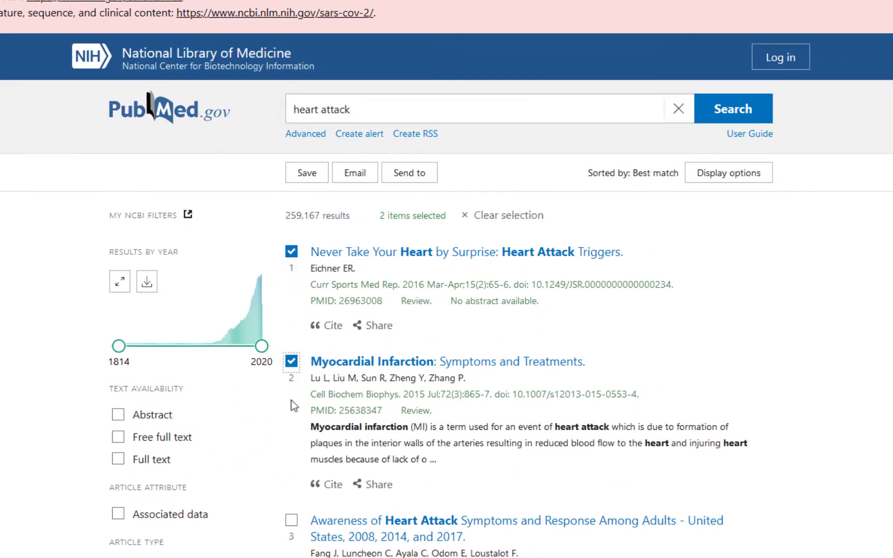
{"action": "left_click", "coordinate": [293, 520]}
- Save the three citations as the citation-manager file pubmed-heartattac-set.nbib and return to EndNote X9
{"action": "left_click", "coordinate": [414, 176]}
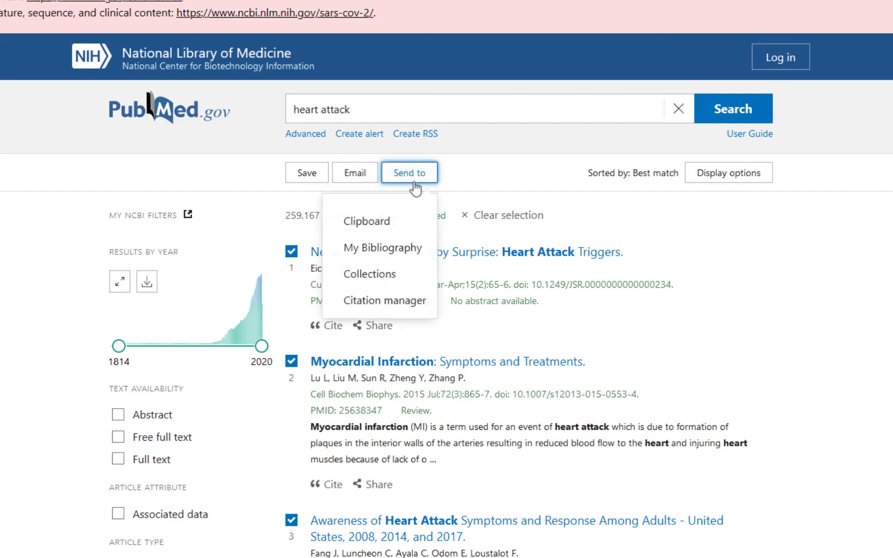
{"action": "left_click", "coordinate": [405, 301]}
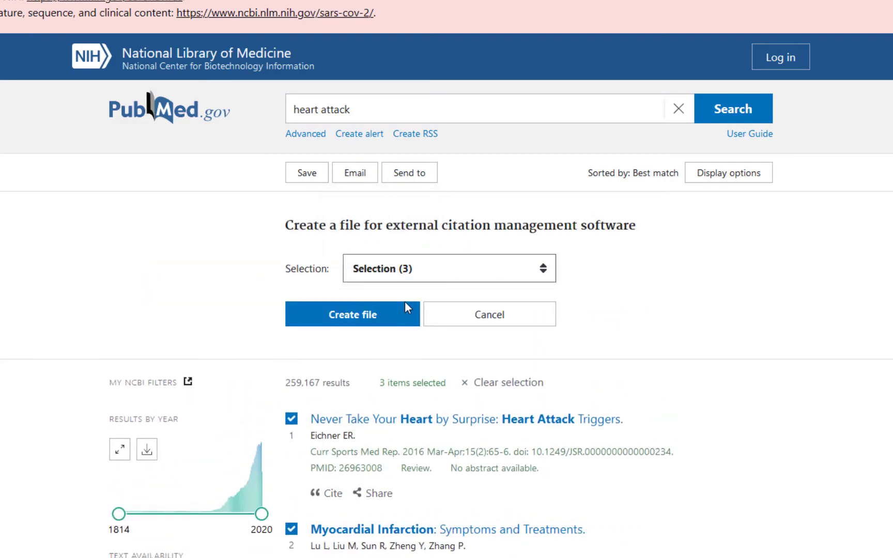
{"action": "left_click", "coordinate": [357, 317]}
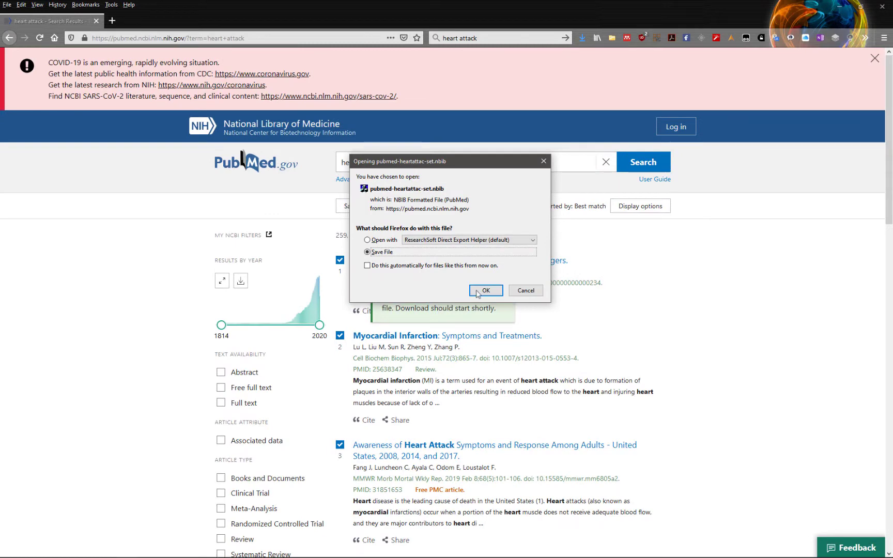
{"action": "left_click", "coordinate": [499, 297]}
{"action": "left_click", "coordinate": [367, 263]}
{"action": "mouse_move", "coordinate": [243, 554]}
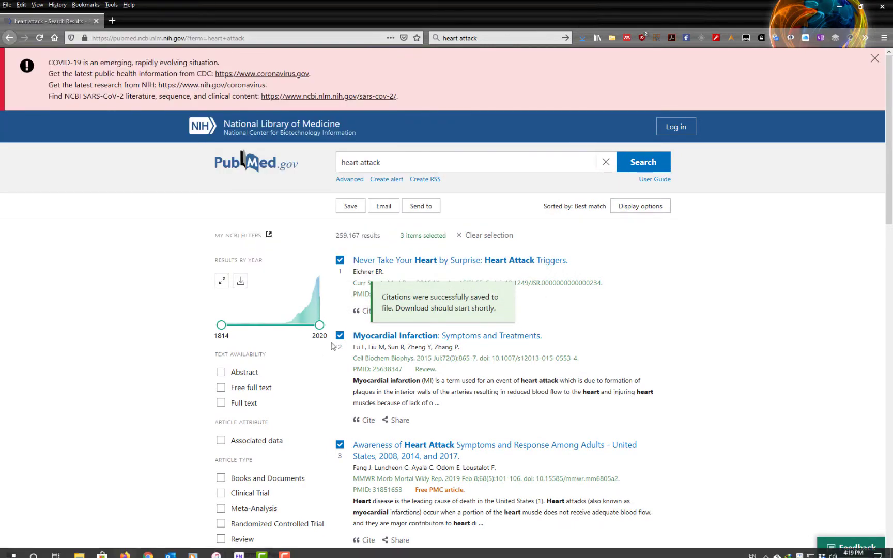
{"action": "left_click", "coordinate": [239, 552]}
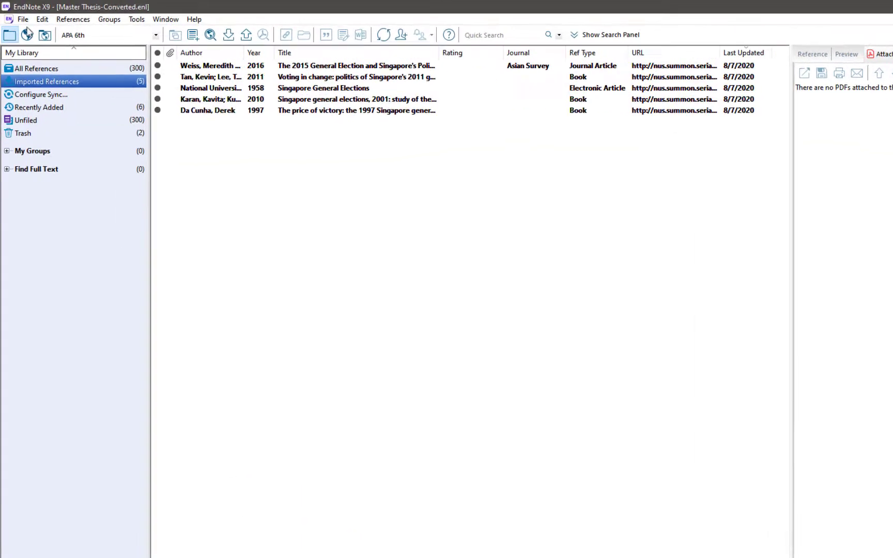
{"action": "left_click", "coordinate": [18, 15]}
- Import pubmed-heartattac-set.nbib into the library using the Multi-Filter (Special) import option
{"action": "mouse_move", "coordinate": [161, 215]}
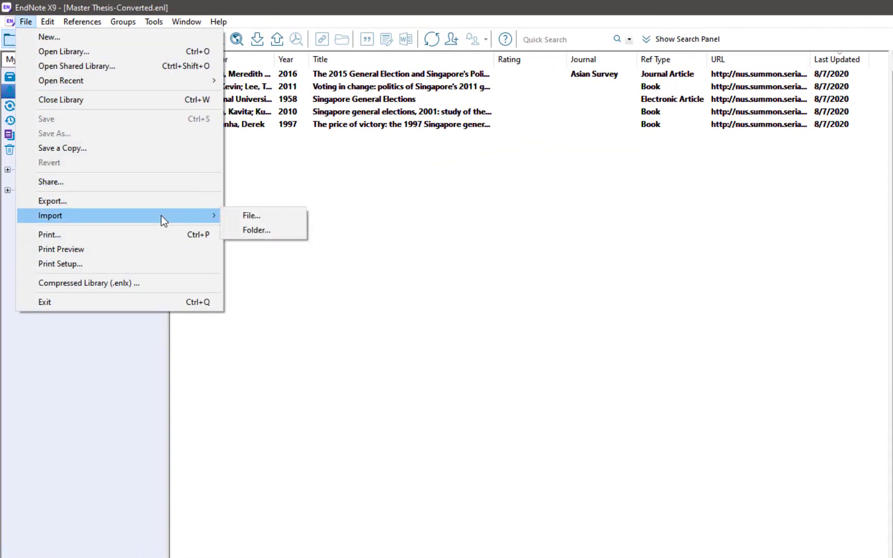
{"action": "left_click", "coordinate": [266, 214]}
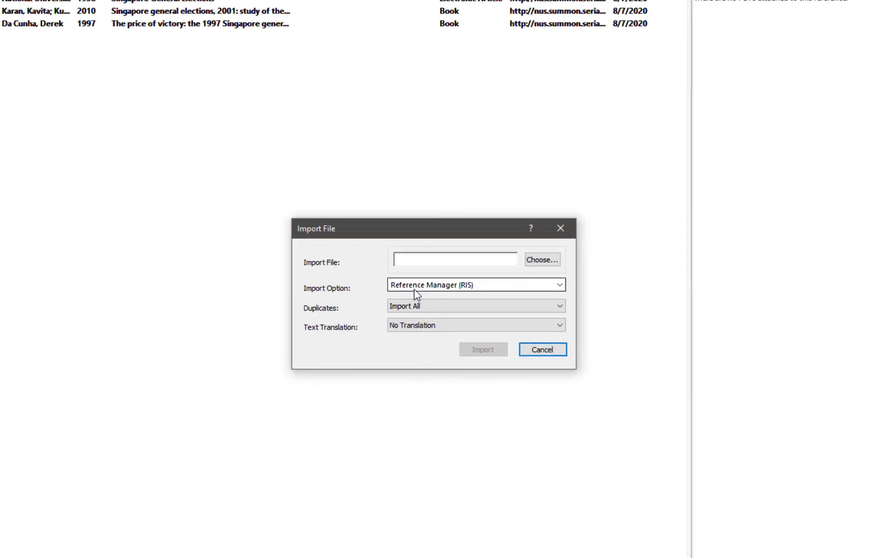
{"action": "left_click", "coordinate": [415, 289]}
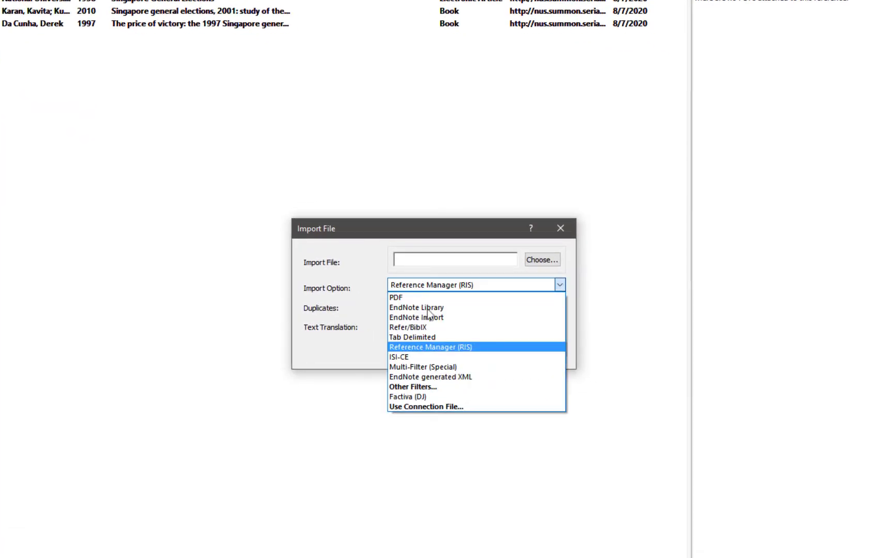
{"action": "left_click", "coordinate": [463, 367]}
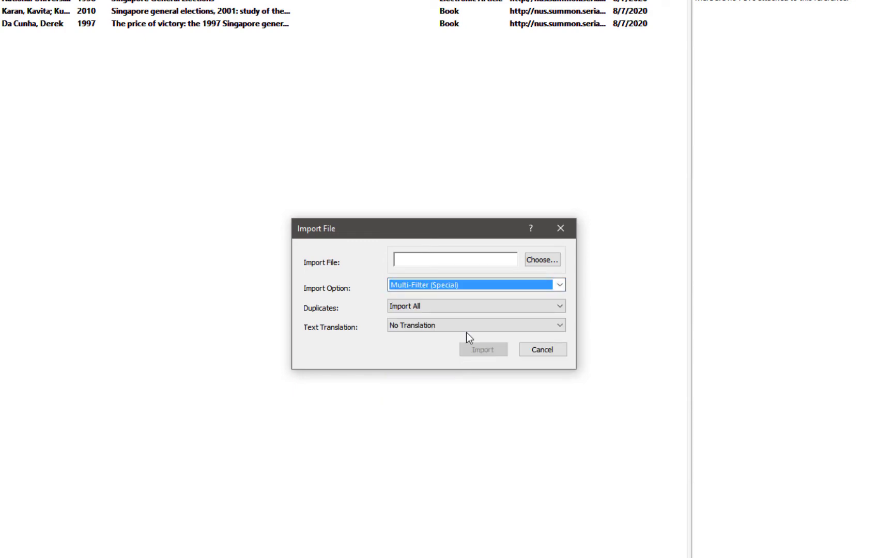
{"action": "left_click", "coordinate": [537, 261]}
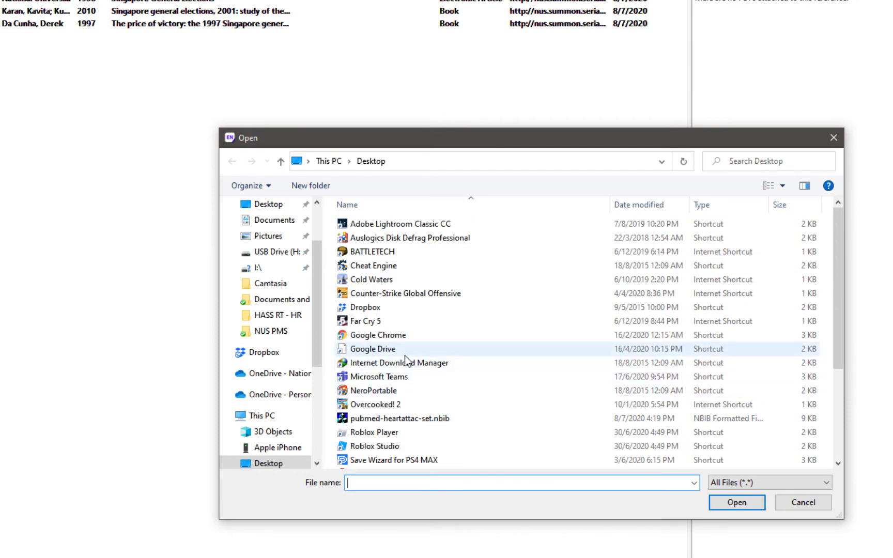
{"action": "scroll", "coordinate": [405, 356], "scroll_direction": "down", "scroll_amount": 2}
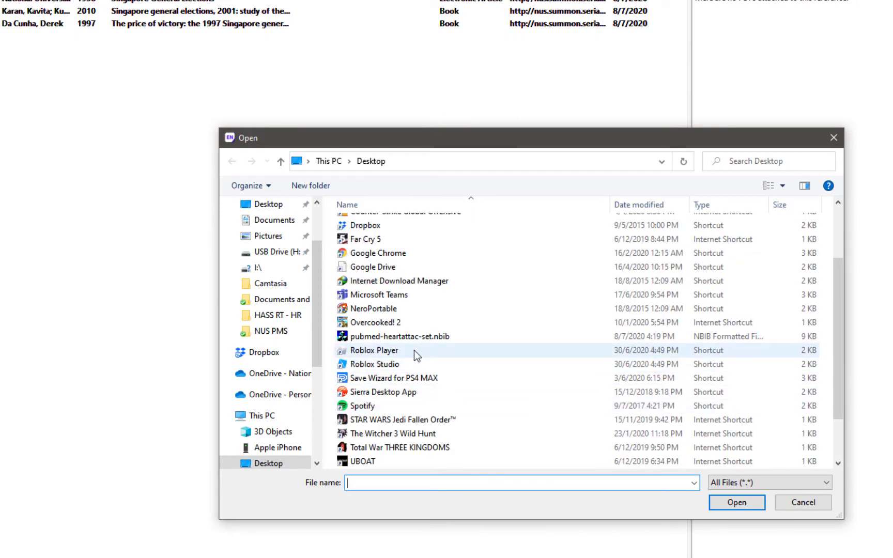
{"action": "left_click", "coordinate": [407, 337]}
{"action": "left_click", "coordinate": [724, 500]}
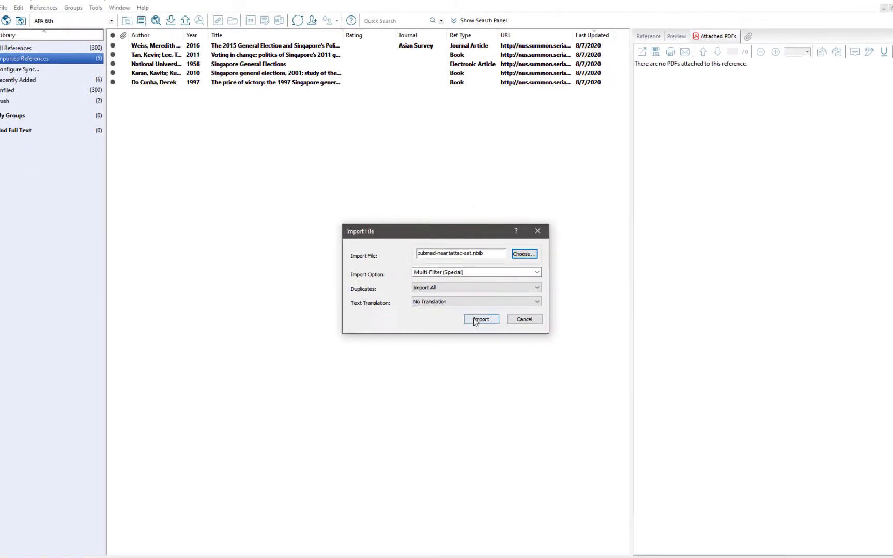
{"action": "left_click", "coordinate": [476, 319]}
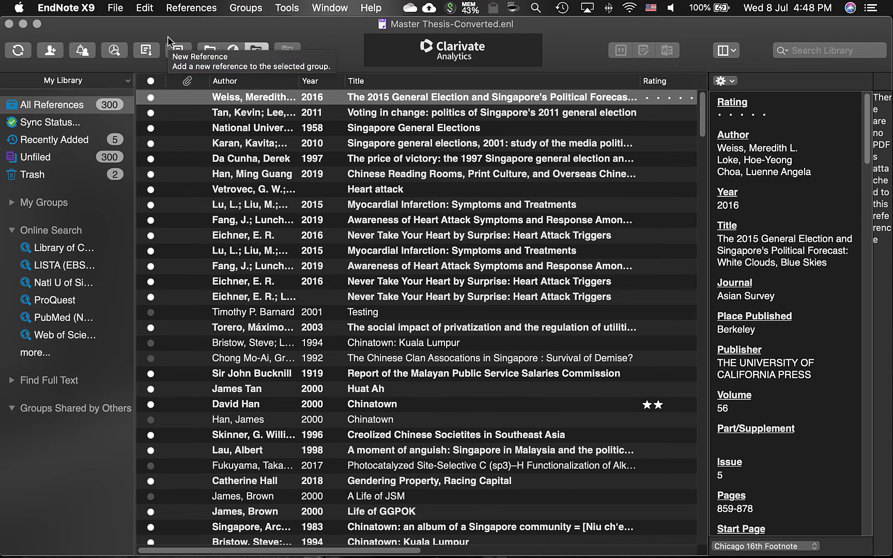
- In the Mac File > Import dialog's Options, choose Multi-Filter (Special) as the import format
{"action": "left_click", "coordinate": [117, 8]}
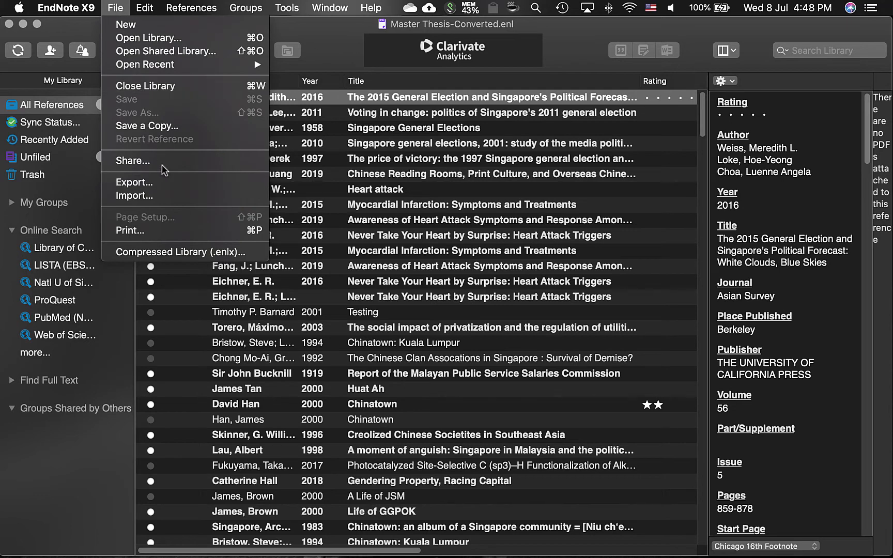
{"action": "left_click", "coordinate": [171, 200]}
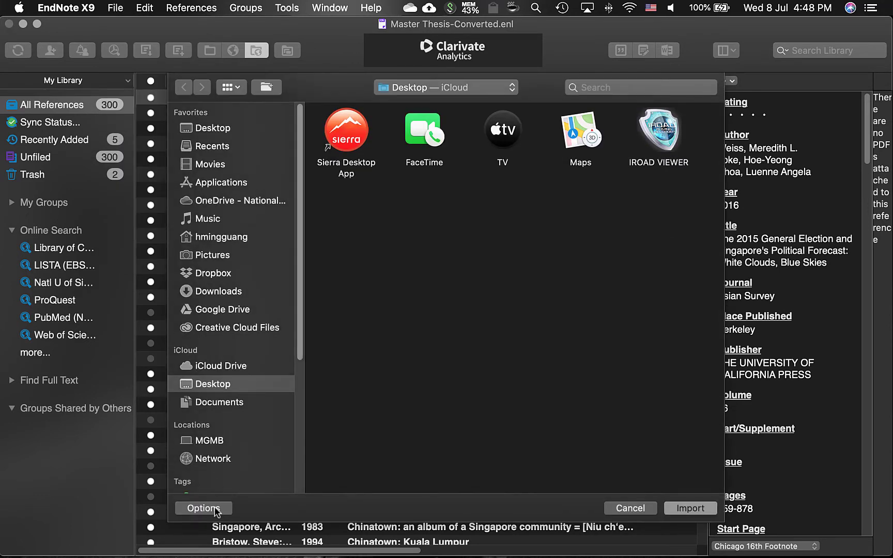
{"action": "left_click", "coordinate": [204, 508]}
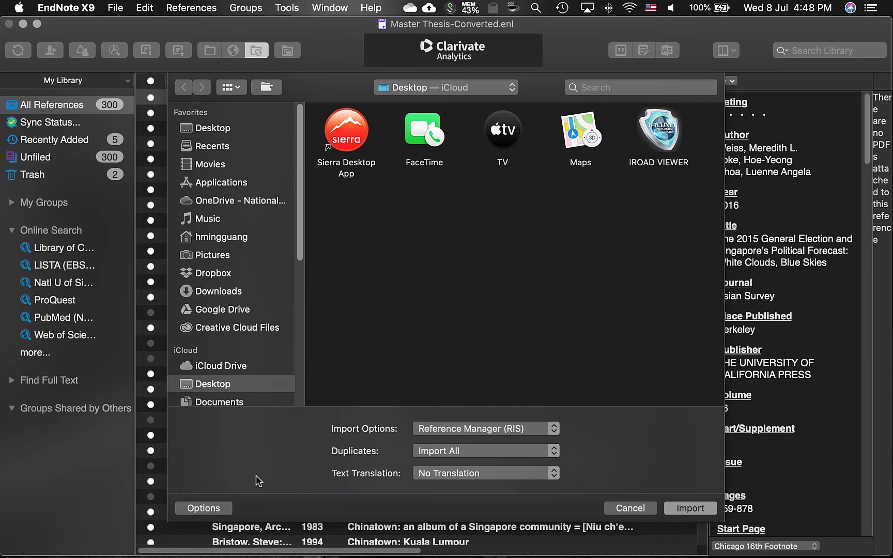
{"action": "left_click", "coordinate": [459, 431]}
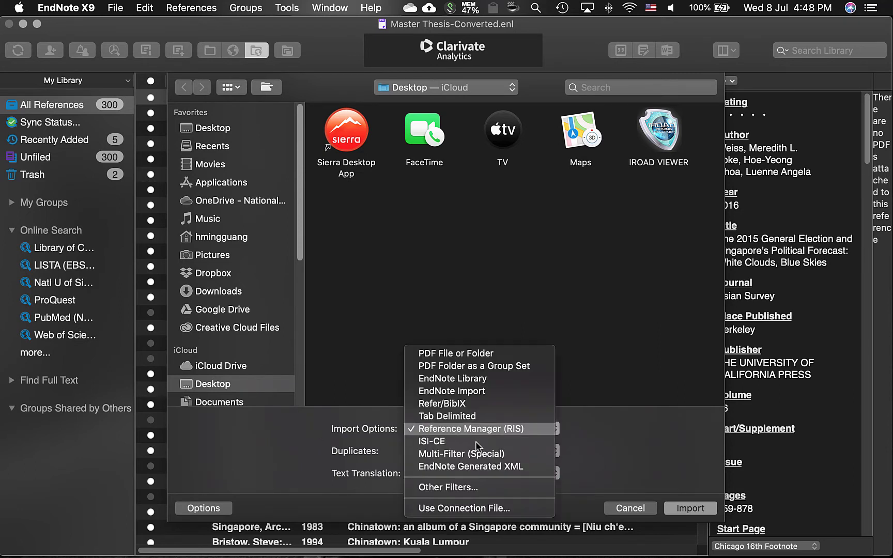
{"action": "left_click", "coordinate": [486, 449]}
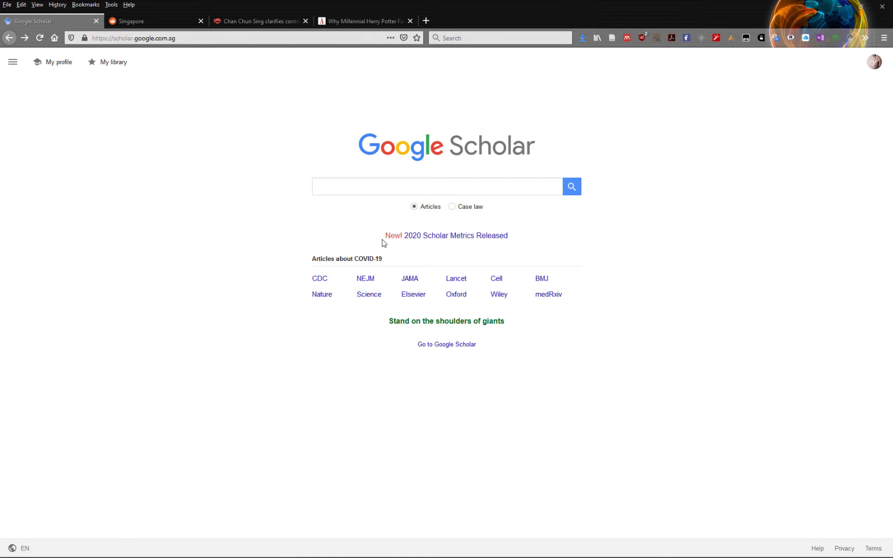
- Search Google Scholar for 'hvac singapore' by pasting the earlier query
{"action": "left_click", "coordinate": [444, 52]}
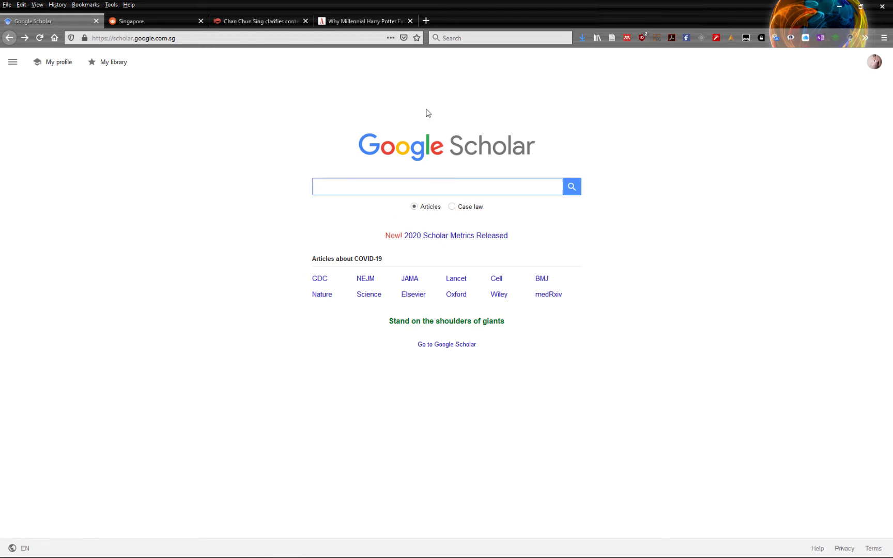
{"action": "left_click", "coordinate": [367, 182]}
{"action": "type", "text": "hvac singapore"}
{"action": "left_click", "coordinate": [571, 188]}
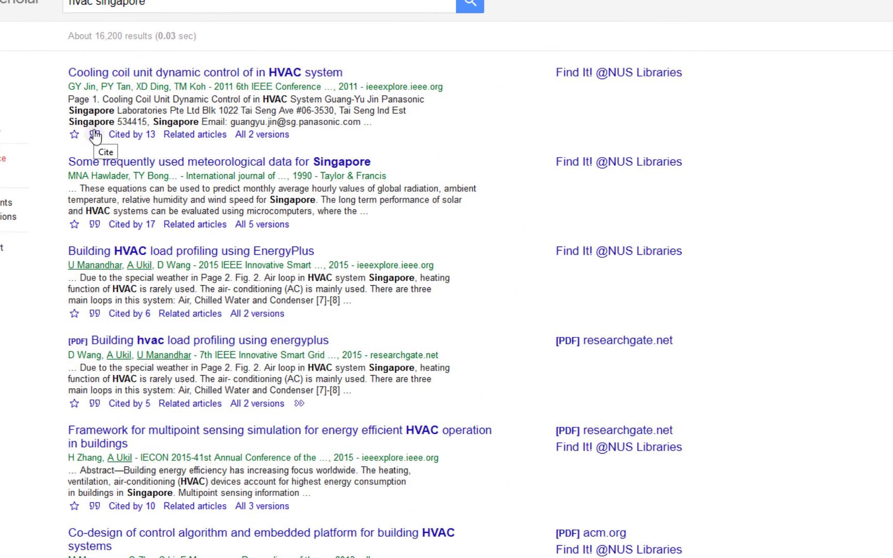
- Download the first result's EndNote citation as scholar.enw and return to EndNote X9
{"action": "left_click", "coordinate": [95, 135]}
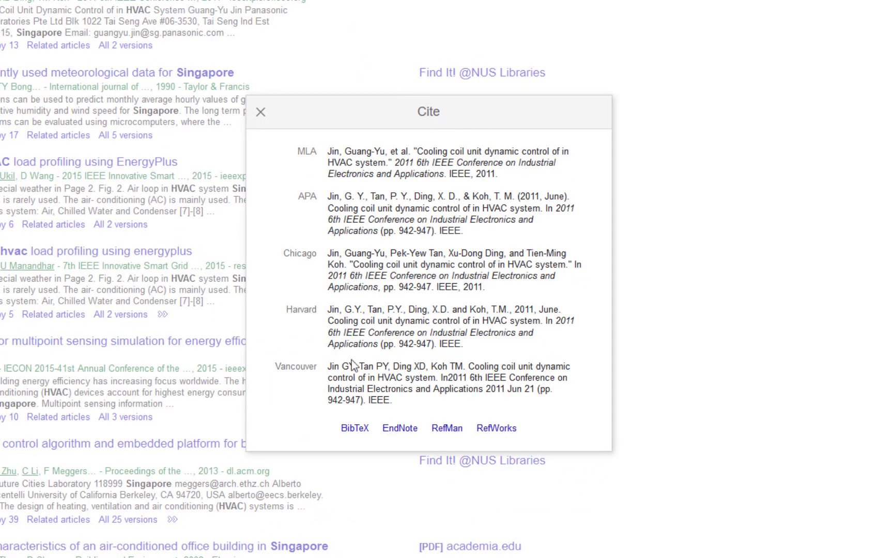
{"action": "left_click", "coordinate": [400, 429]}
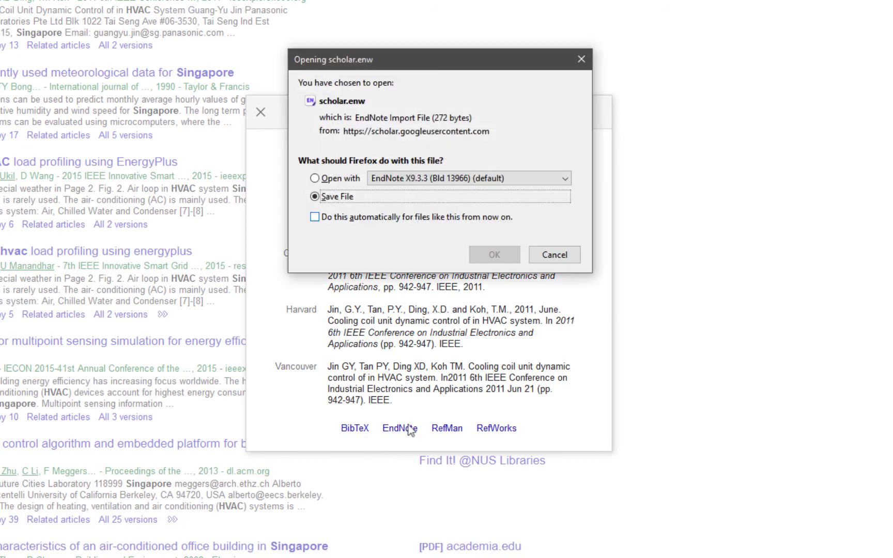
{"action": "left_click", "coordinate": [495, 255]}
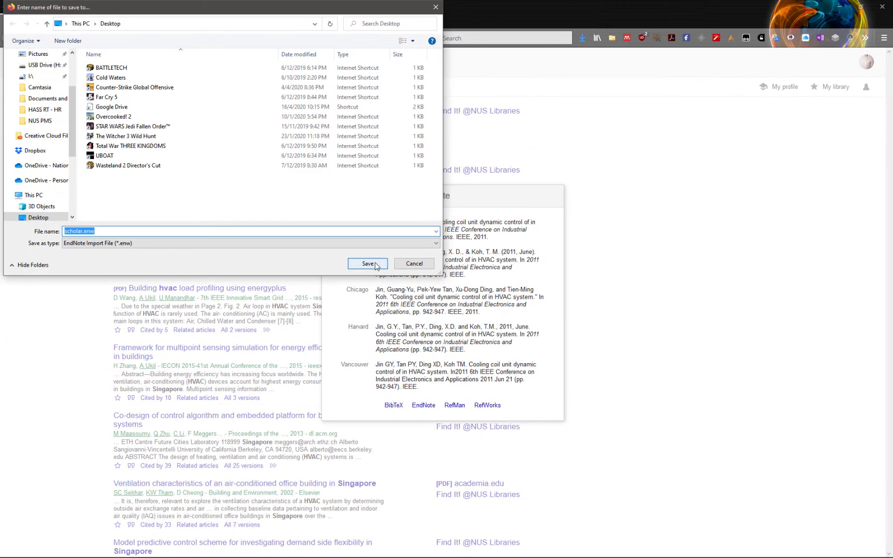
{"action": "left_click", "coordinate": [368, 263]}
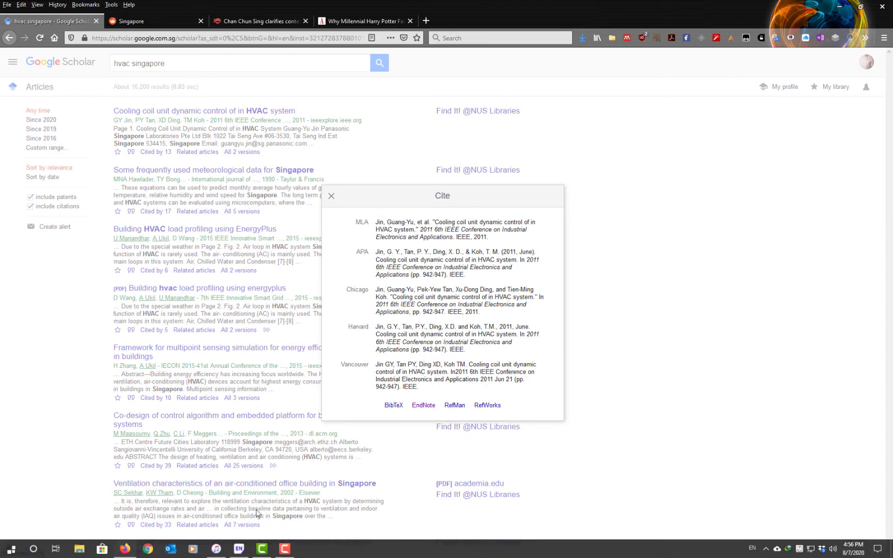
{"action": "left_click", "coordinate": [238, 550]}
{"action": "left_click", "coordinate": [18, 15]}
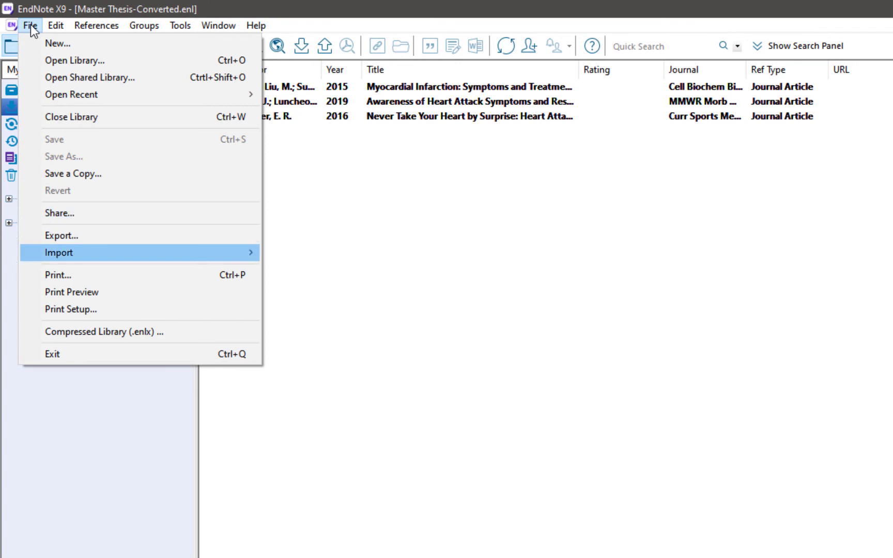
- Open File > Import > File and choose EndNote Import as the import option
{"action": "key", "text": "Right"}
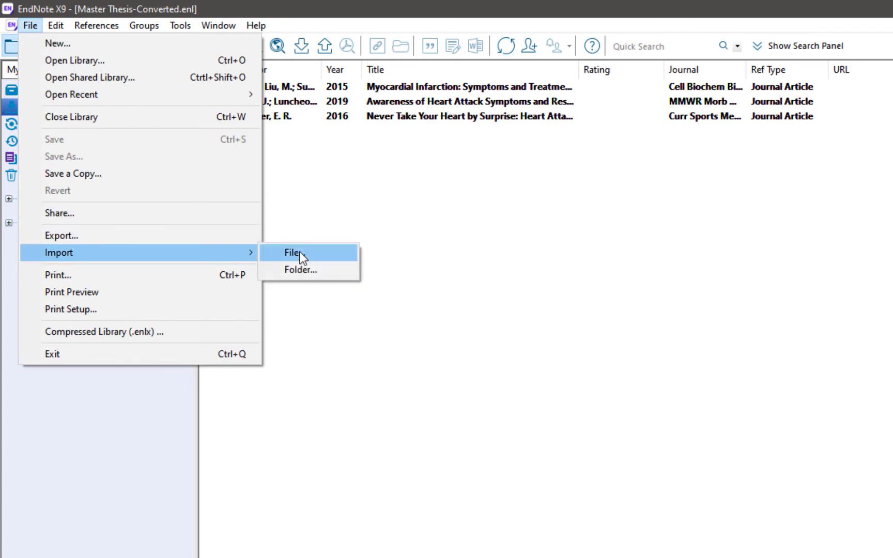
{"action": "left_click", "coordinate": [299, 254]}
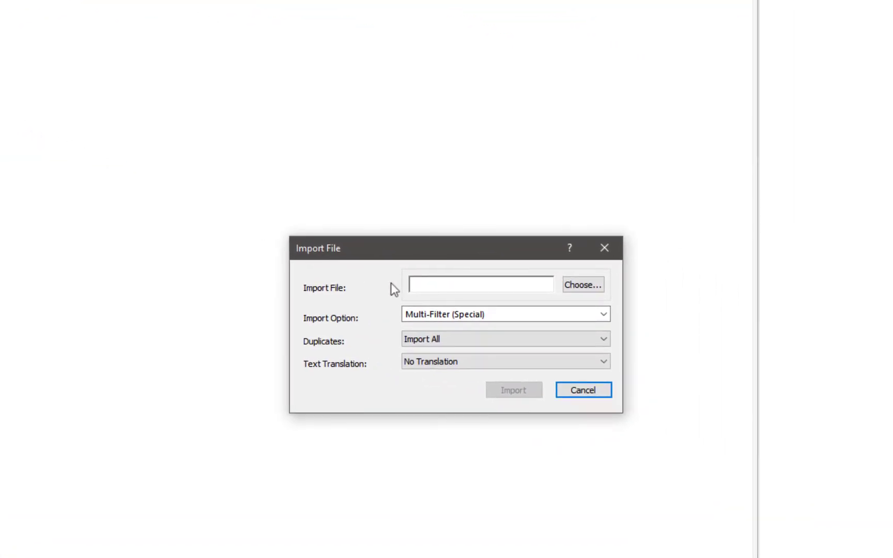
{"action": "left_click", "coordinate": [455, 313]}
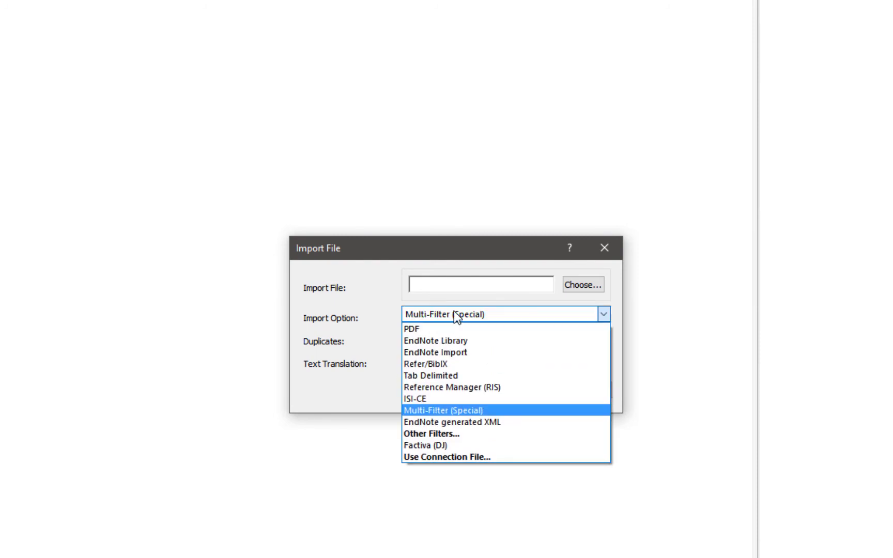
{"action": "left_click", "coordinate": [457, 352]}
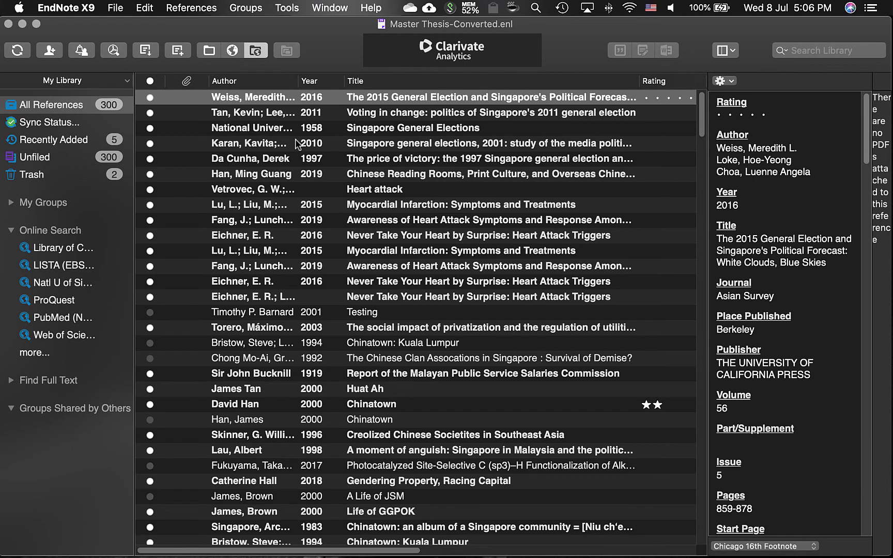
- In the Mac File > Import dialog's Options, choose EndNote Import as the import format
{"action": "left_click", "coordinate": [120, 9]}
{"action": "left_click", "coordinate": [169, 197]}
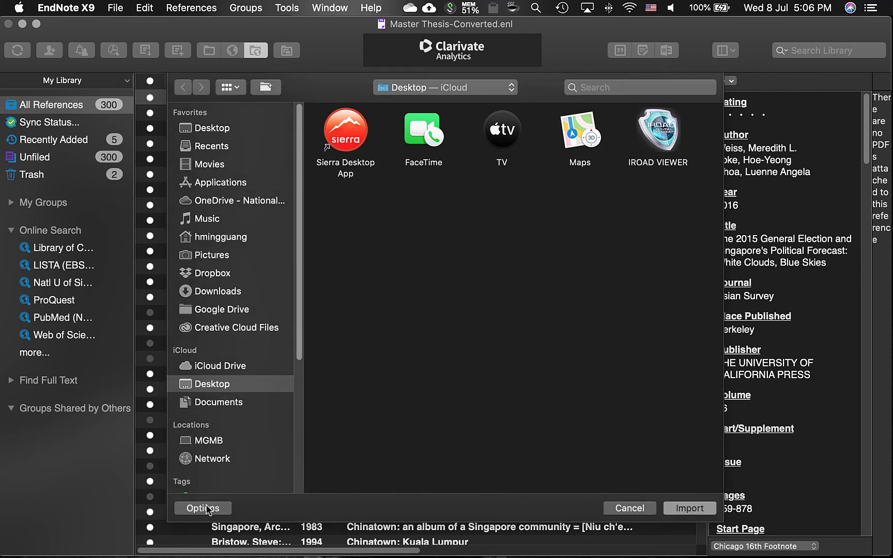
{"action": "left_click", "coordinate": [207, 509]}
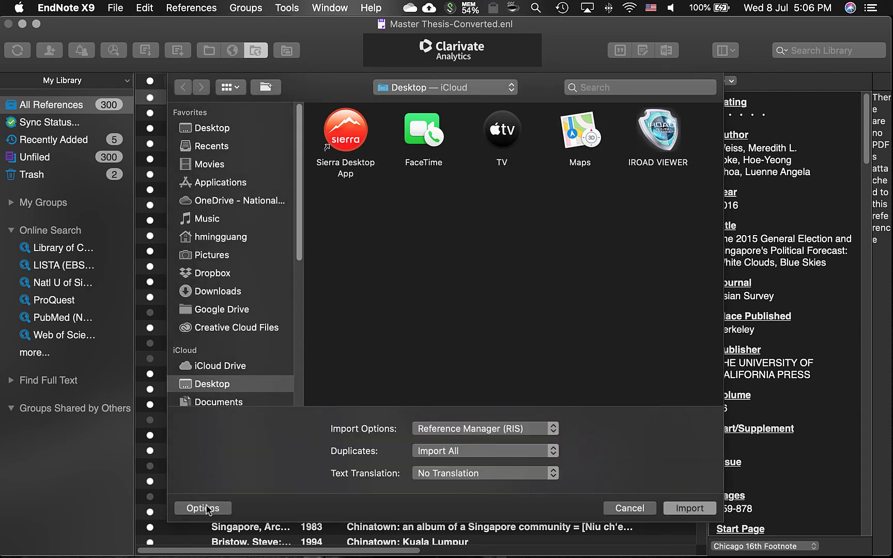
{"action": "left_click", "coordinate": [437, 430]}
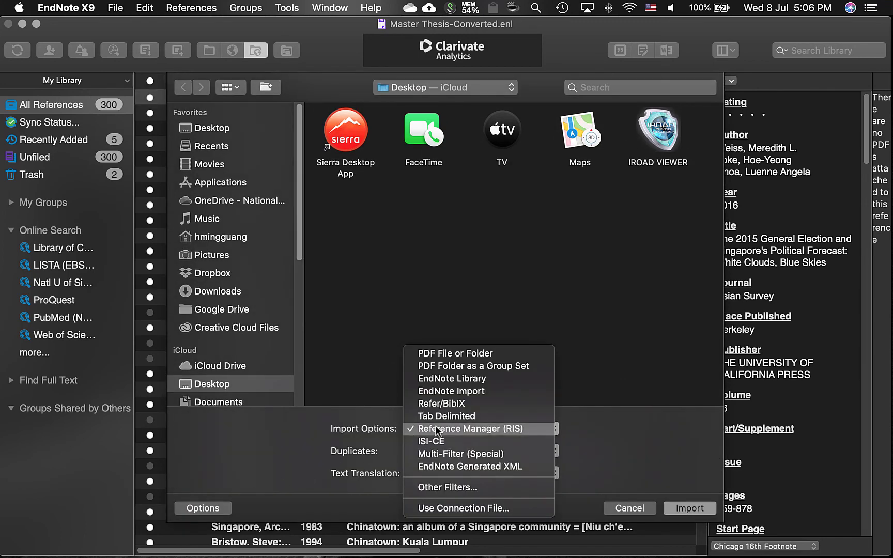
{"action": "left_click", "coordinate": [455, 391]}
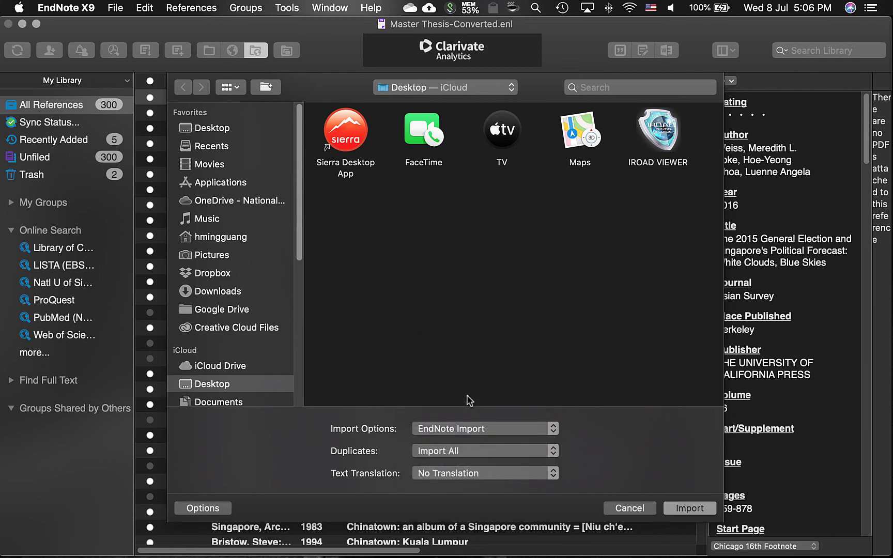